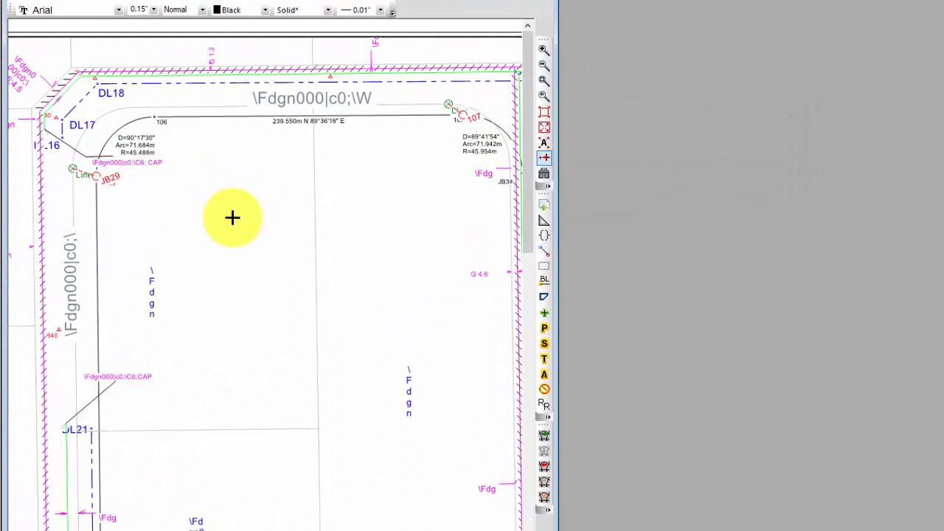
Finish picking the XReference calibration's point pairs and insert Local Site as the calibration's To description.
{"action": "left_click", "coordinate": [62, 187]}
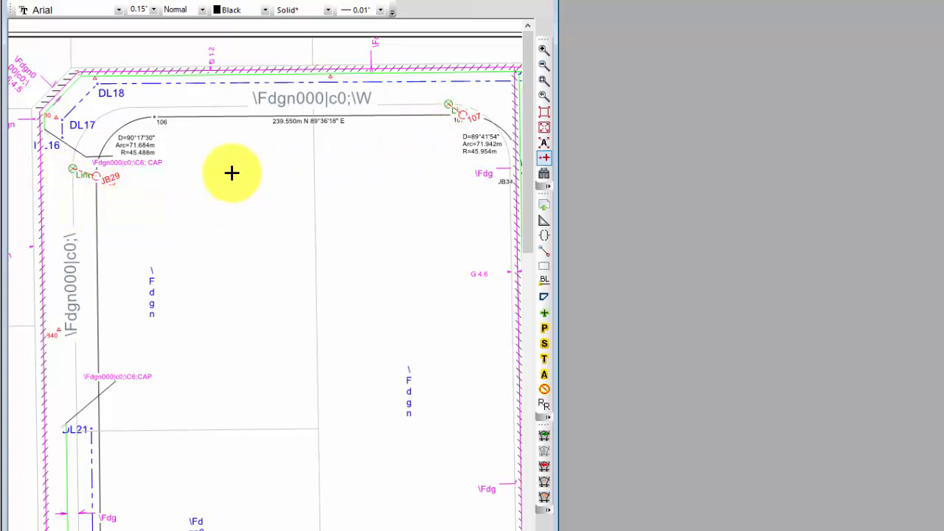
{"action": "key", "text": "Return"}
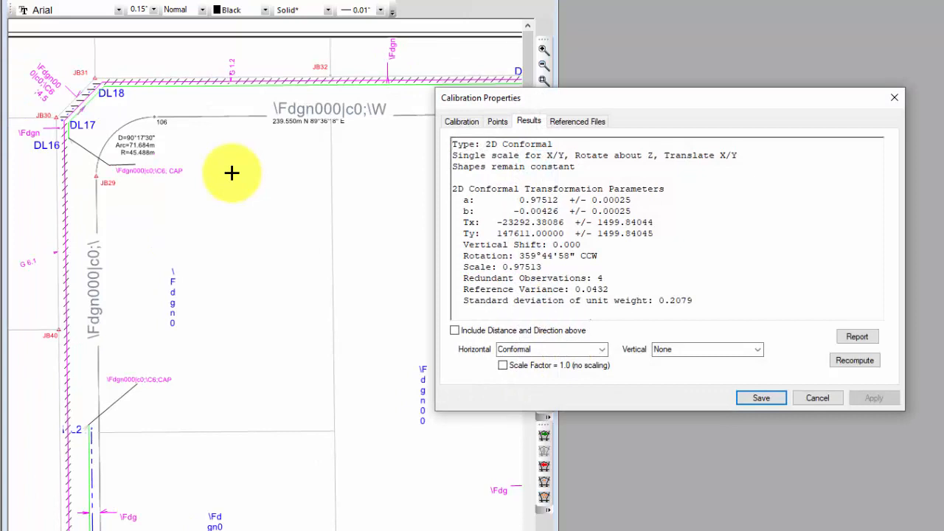
{"action": "left_click", "coordinate": [461, 121]}
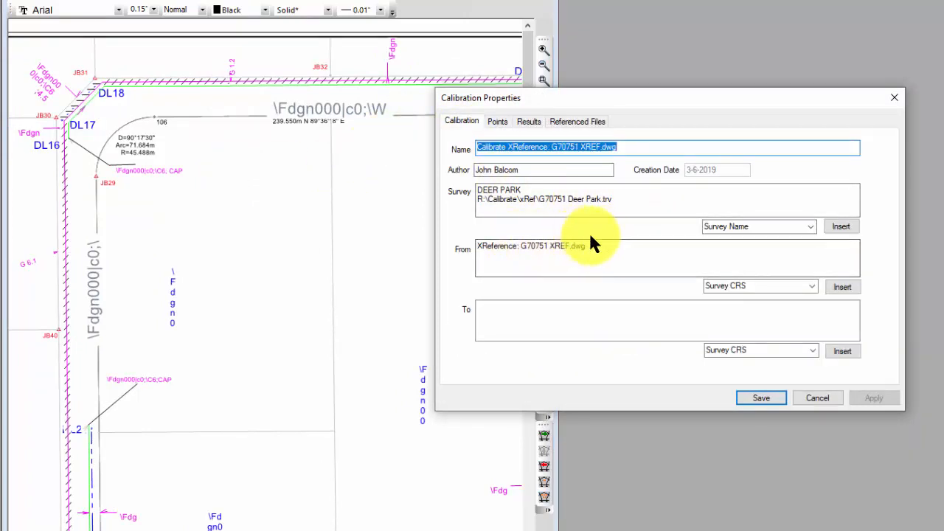
{"action": "left_click", "coordinate": [810, 351]}
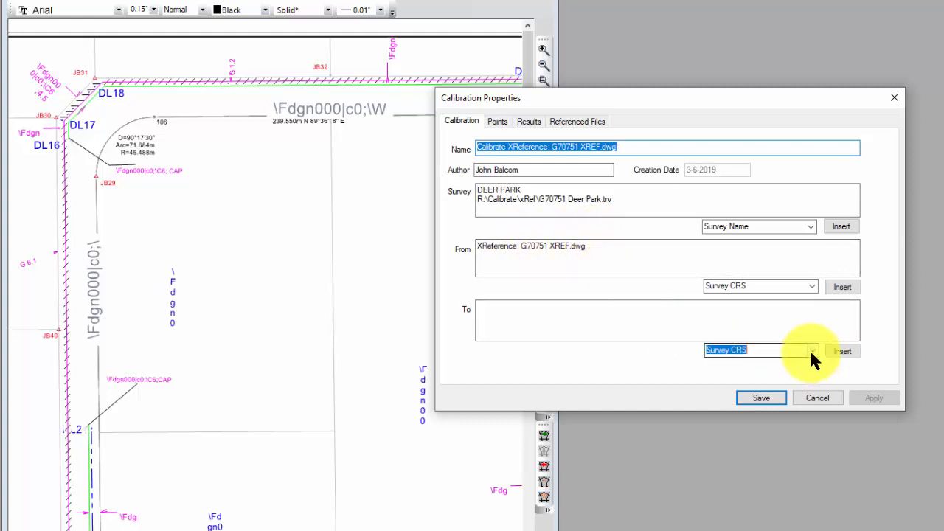
{"action": "left_click", "coordinate": [735, 369]}
{"action": "key", "text": "Down"}
{"action": "left_click", "coordinate": [841, 355]}
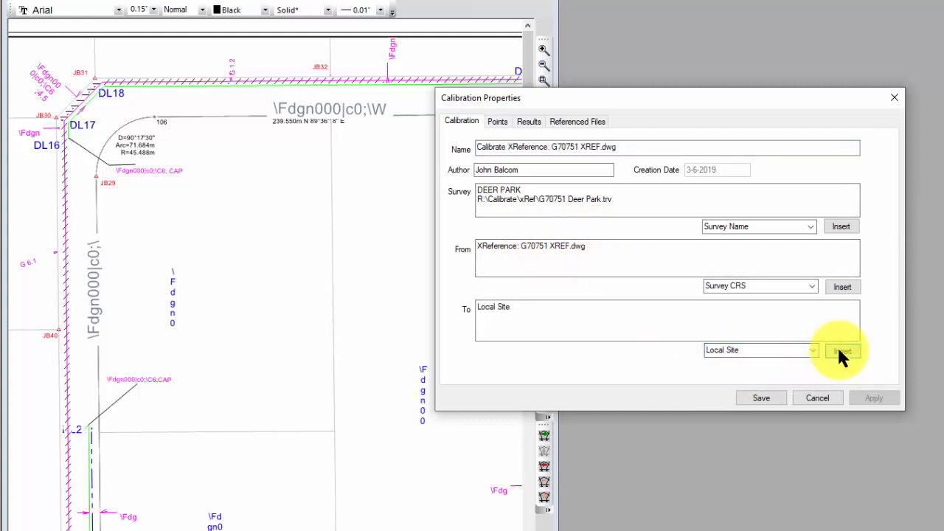
Review the calibration's point pairs, results and referenced files, and save it over the existing CAD.CAL file.
{"action": "left_click", "coordinate": [494, 121]}
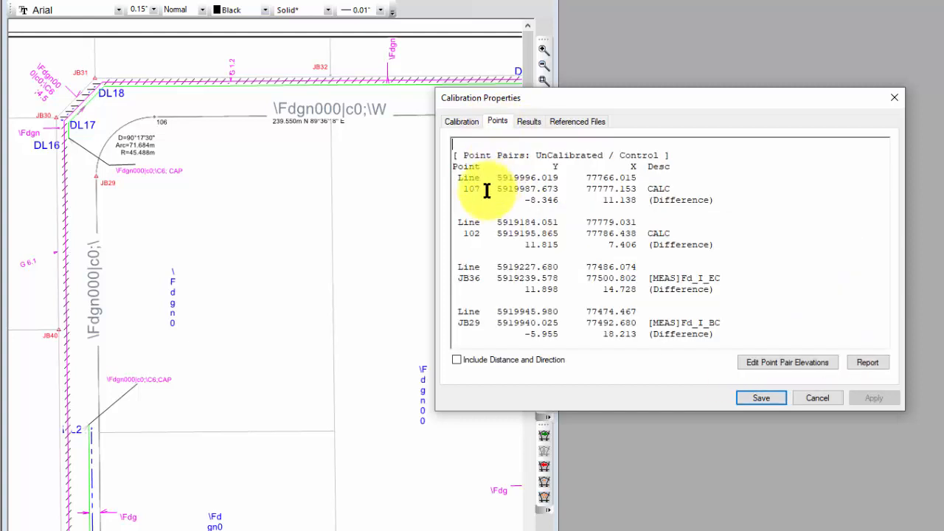
{"action": "left_click", "coordinate": [529, 121]}
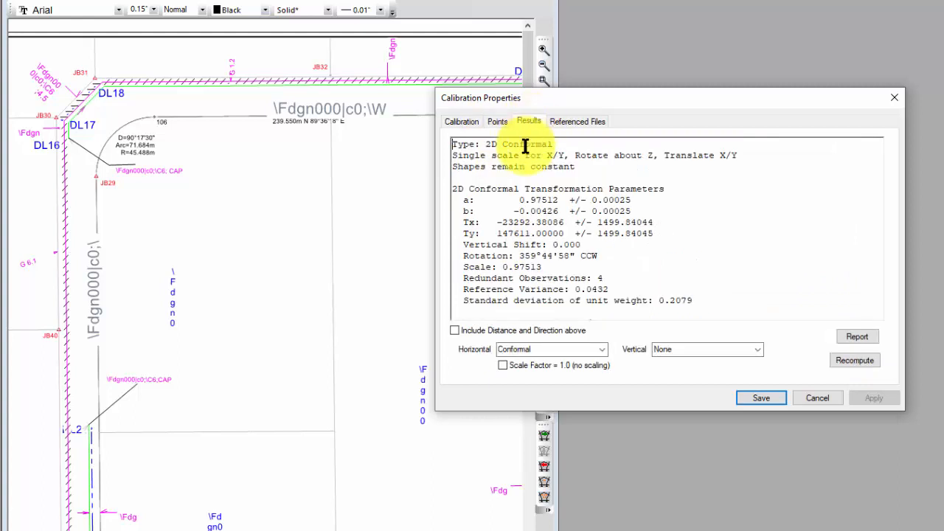
{"action": "left_click", "coordinate": [583, 122]}
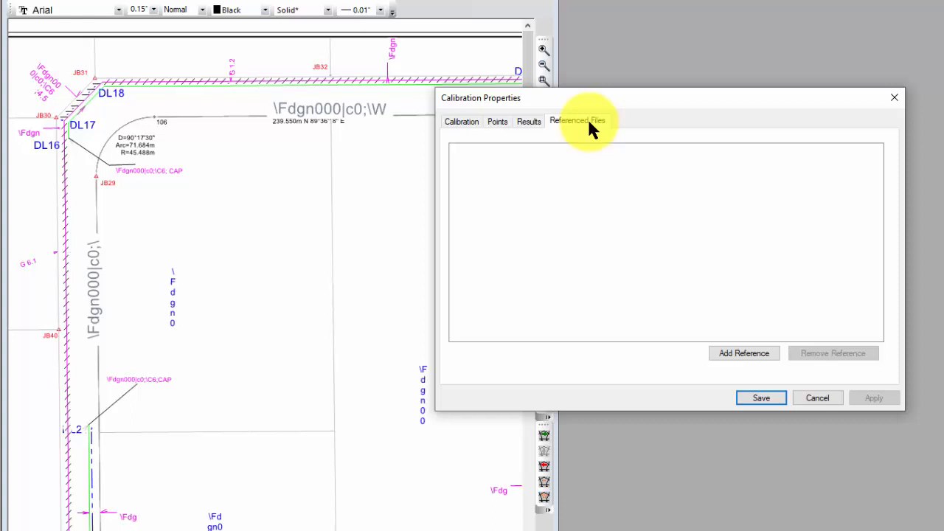
{"action": "left_click", "coordinate": [775, 398]}
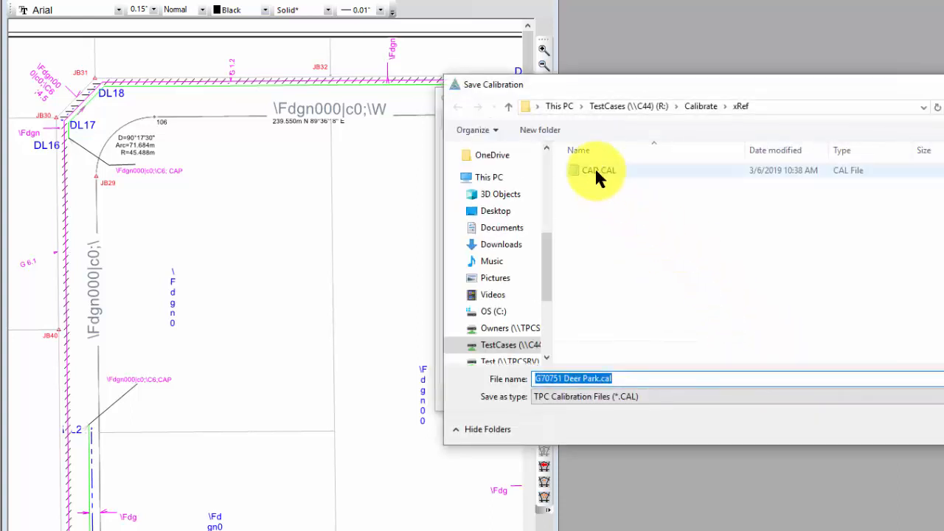
{"action": "double_click", "coordinate": [596, 171]}
{"action": "left_click", "coordinate": [701, 256]}
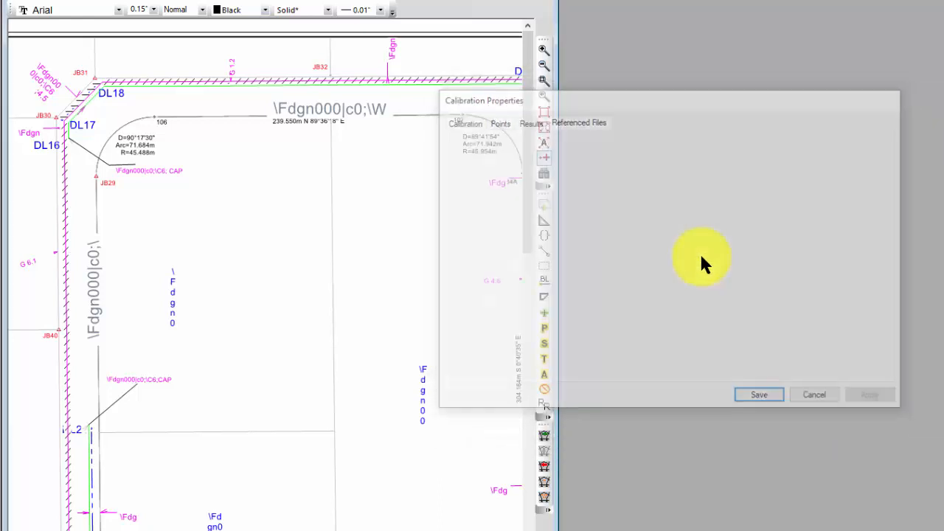
Open the calibrated XReference G70751 XREF.dwg in CAD View.
{"action": "right_click", "coordinate": [206, 77]}
{"action": "mouse_move", "coordinate": [247, 195]}
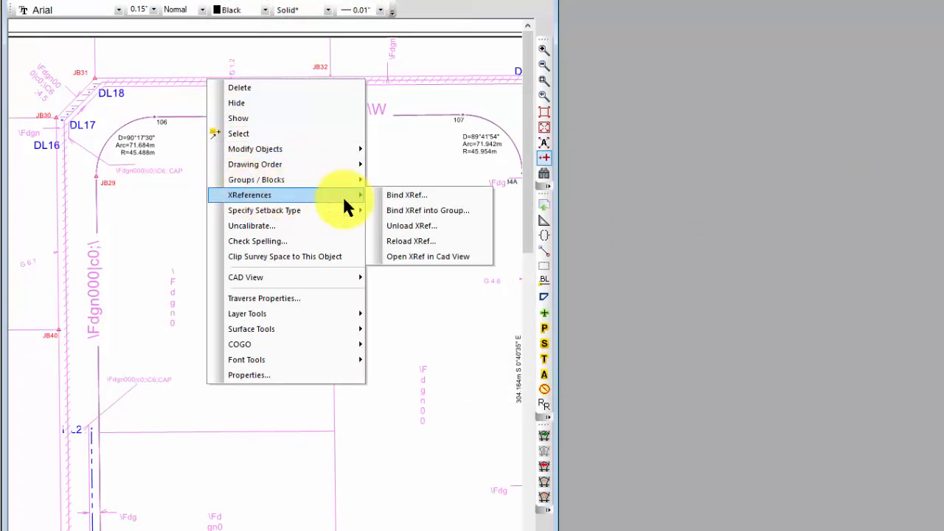
{"action": "left_click", "coordinate": [436, 257]}
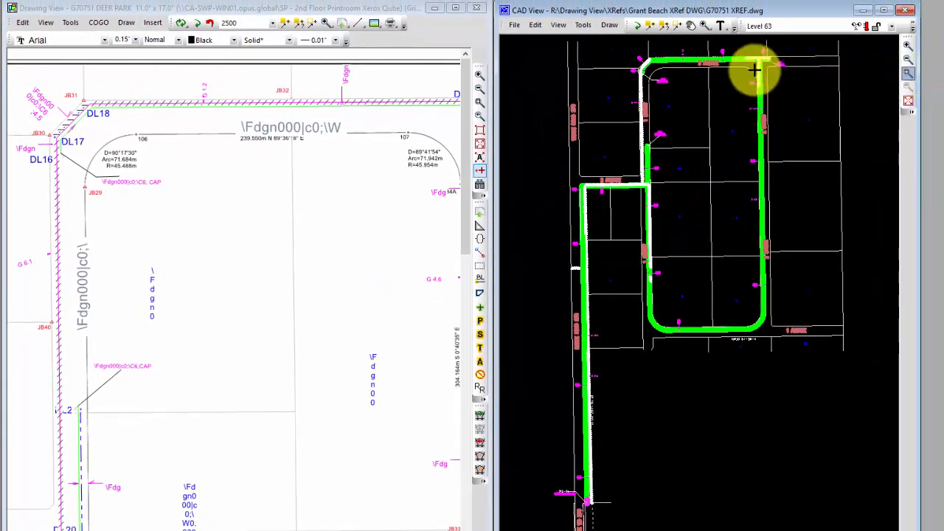
{"action": "left_click_drag", "start_coordinate": [632, 52], "coordinate": [692, 111]}
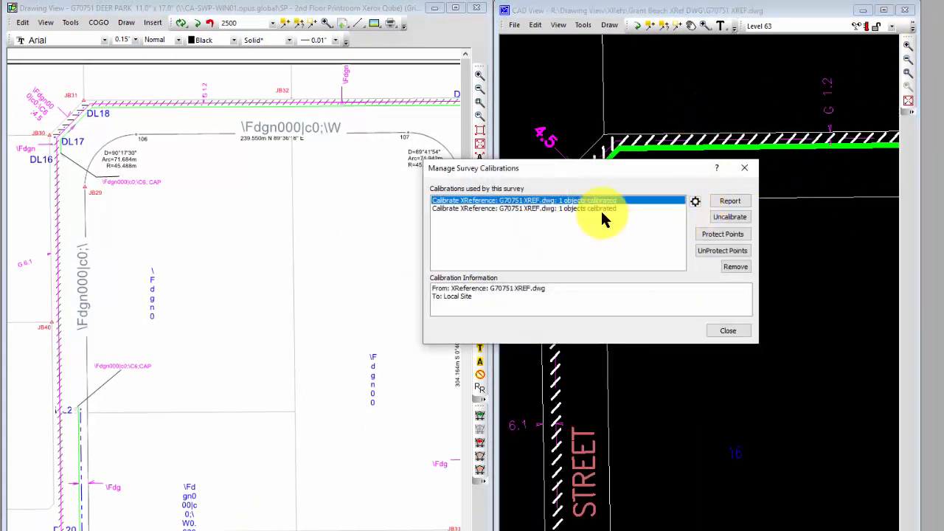
Examine the referenced files of the second calibration in the survey's calibration list.
{"action": "left_click", "coordinate": [594, 209]}
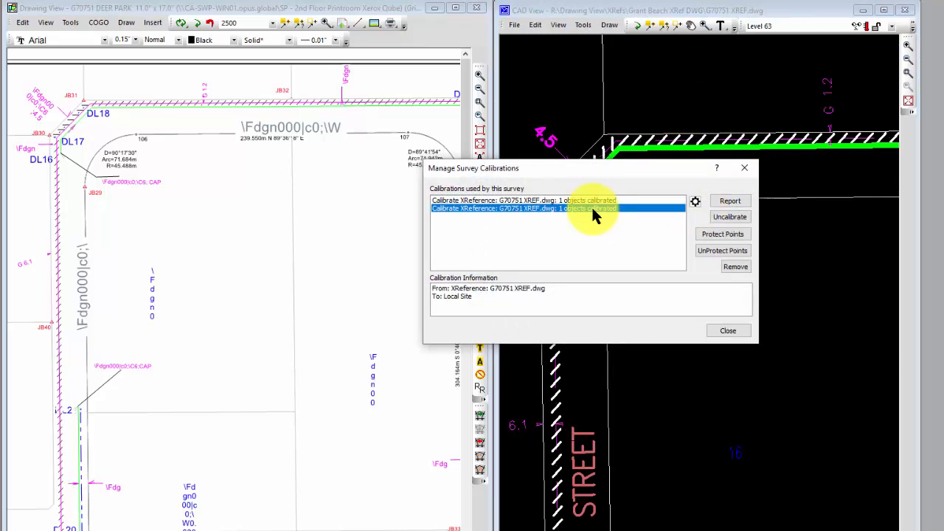
{"action": "left_click", "coordinate": [695, 202]}
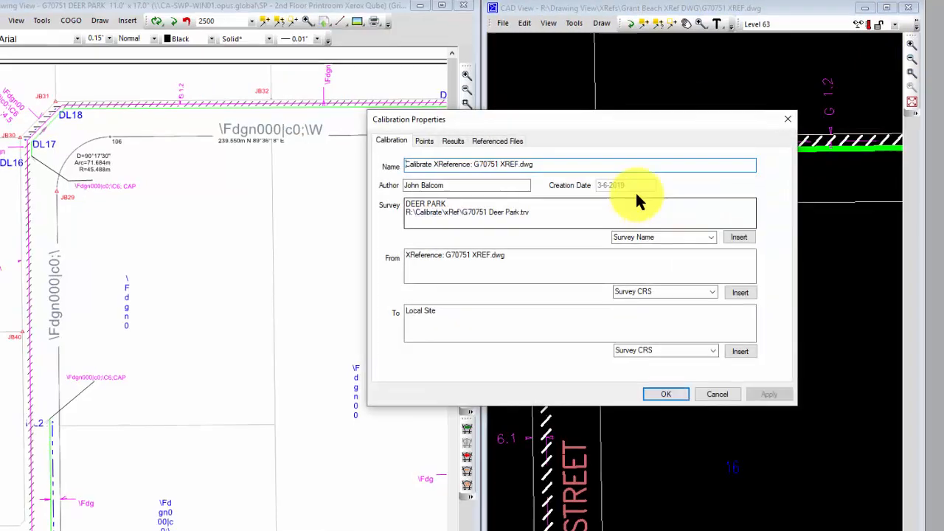
{"action": "left_click", "coordinate": [501, 142]}
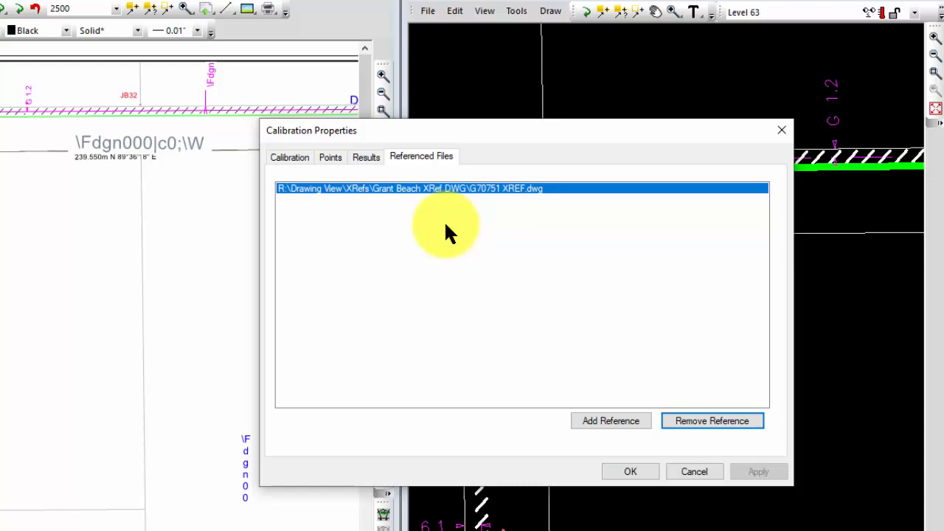
{"action": "left_click", "coordinate": [695, 468]}
{"action": "left_click", "coordinate": [723, 196]}
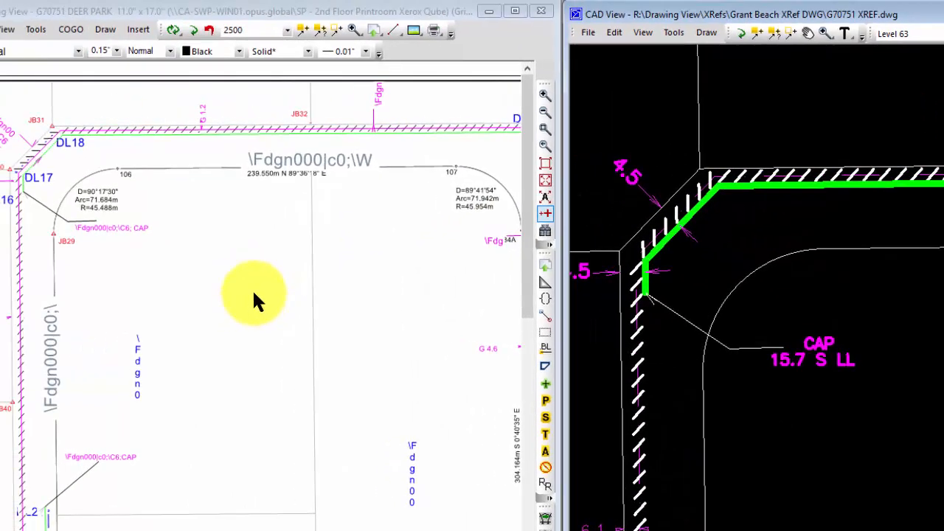
Send the curve label beside point 106 to CAD View, calibrating it with the associated XReference calibration.
{"action": "left_click", "coordinate": [545, 131]}
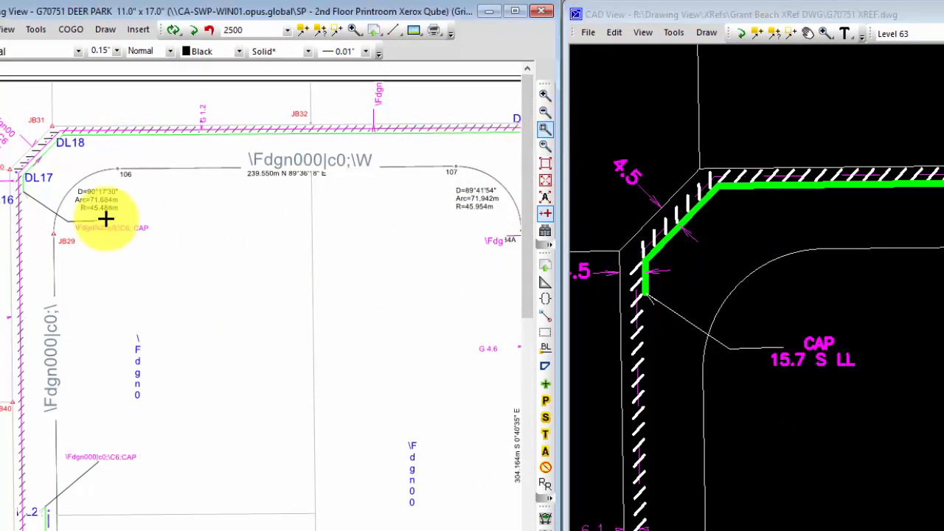
{"action": "left_click", "coordinate": [3, 112]}
{"action": "left_click", "coordinate": [273, 347]}
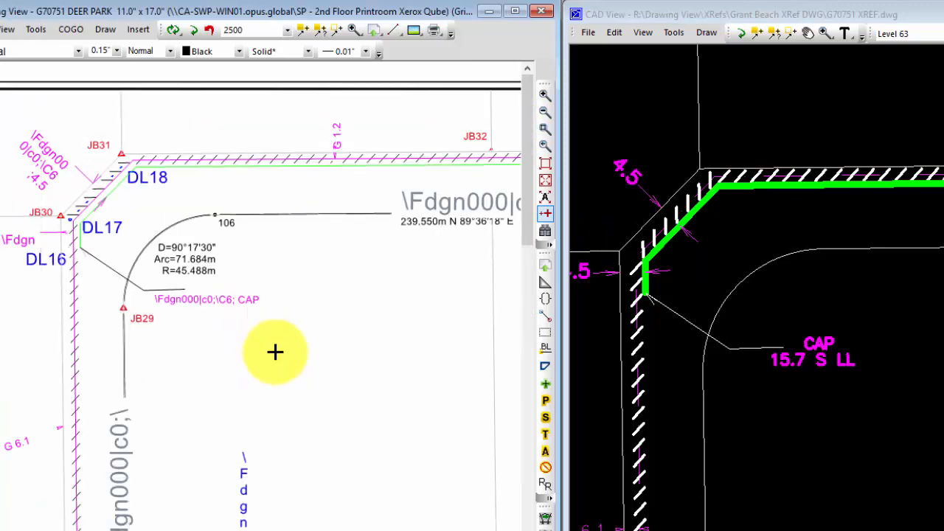
{"action": "right_click", "coordinate": [204, 263]}
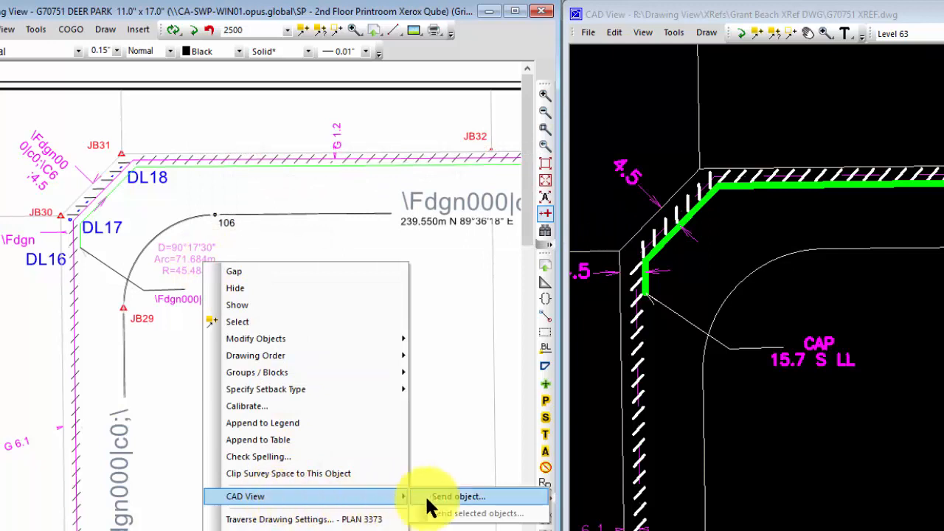
{"action": "left_click", "coordinate": [448, 498]}
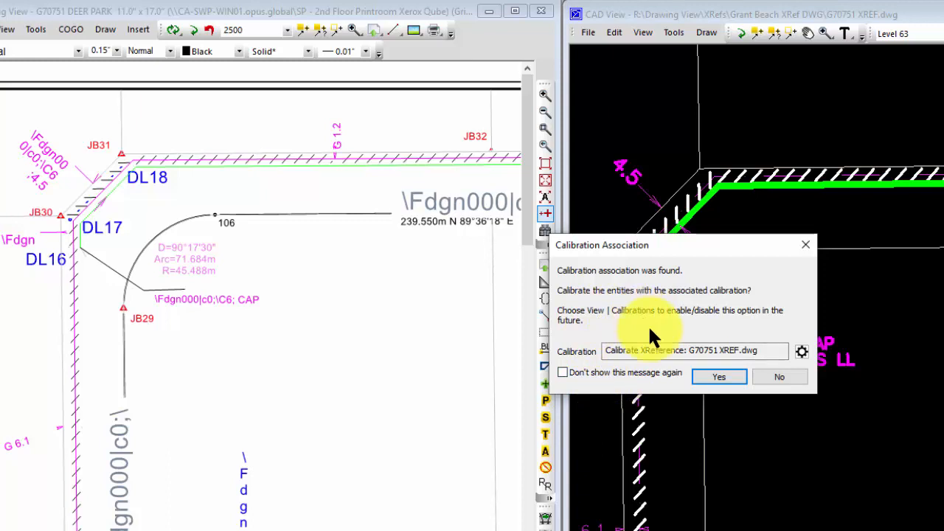
{"action": "left_click", "coordinate": [723, 376]}
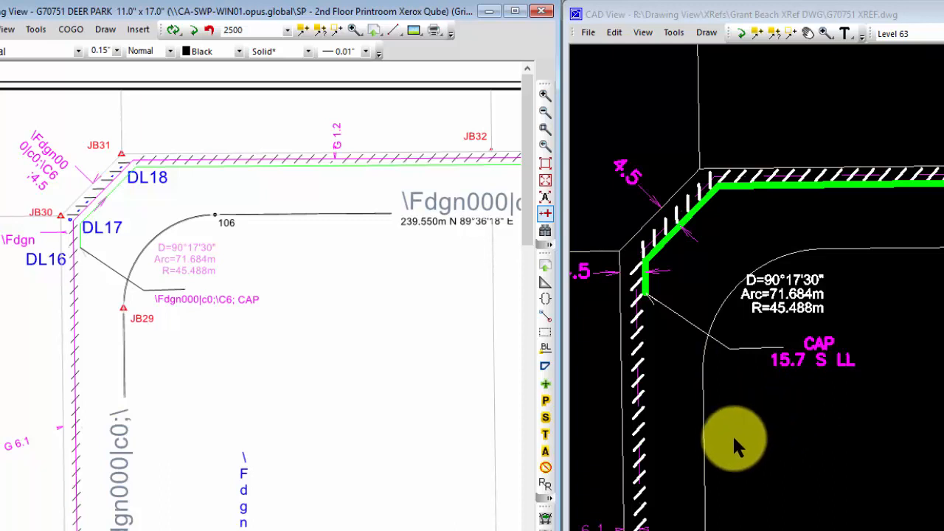
Draw a line from point JB29 to point 106 in the Drawing View.
{"action": "left_click", "coordinate": [391, 30]}
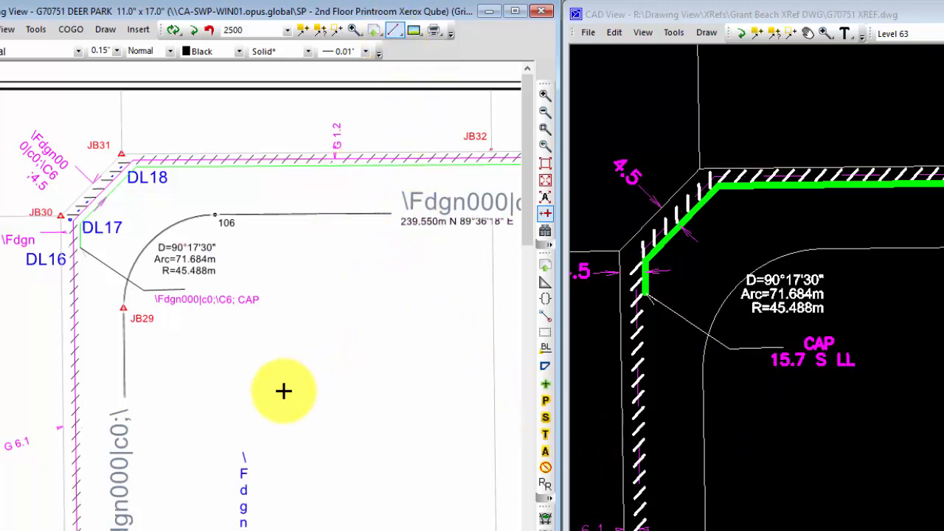
{"action": "left_click", "coordinate": [126, 292]}
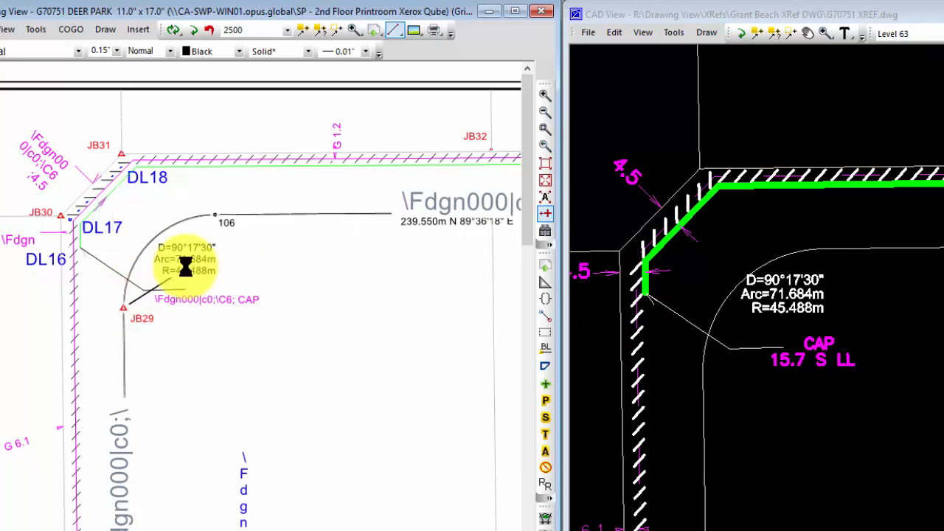
{"action": "left_click", "coordinate": [200, 221]}
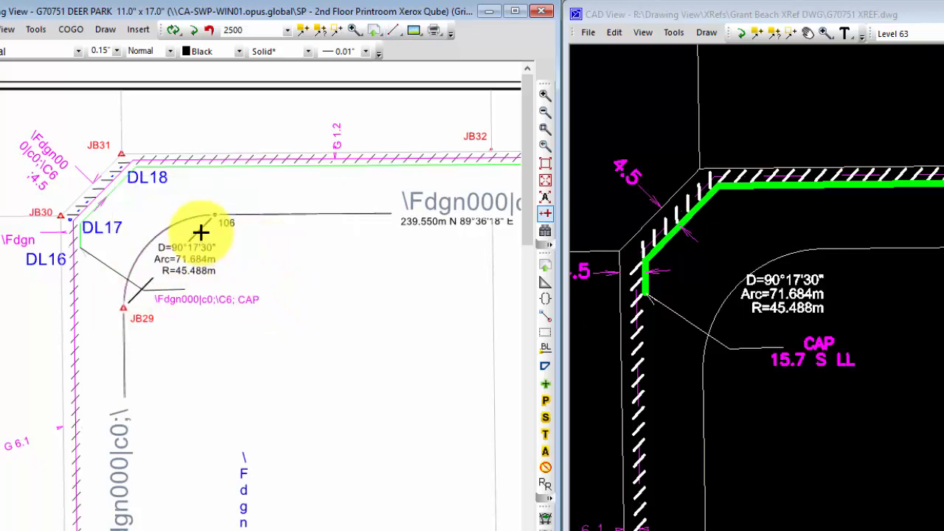
Send the line between JB29 and 106 to CAD View, applying the associated calibration.
{"action": "mouse_move", "coordinate": [201, 228]}
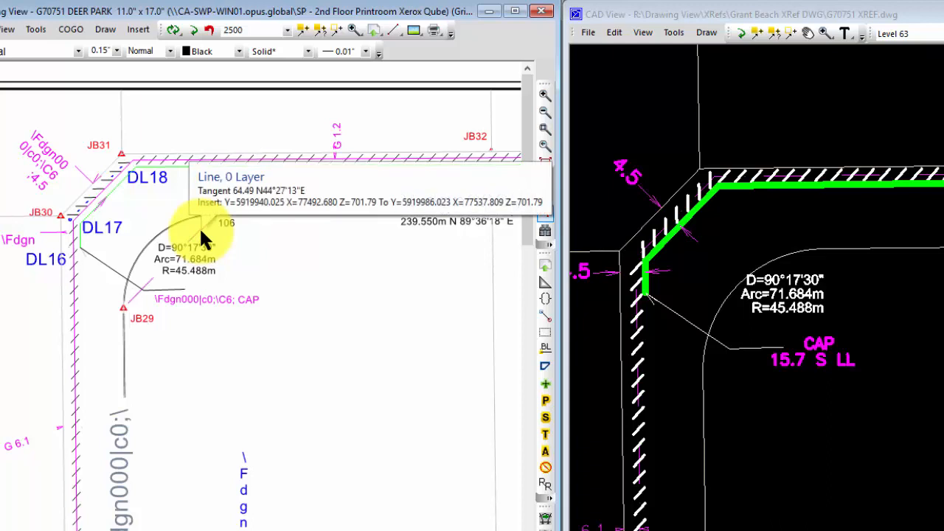
{"action": "right_click", "coordinate": [199, 226]}
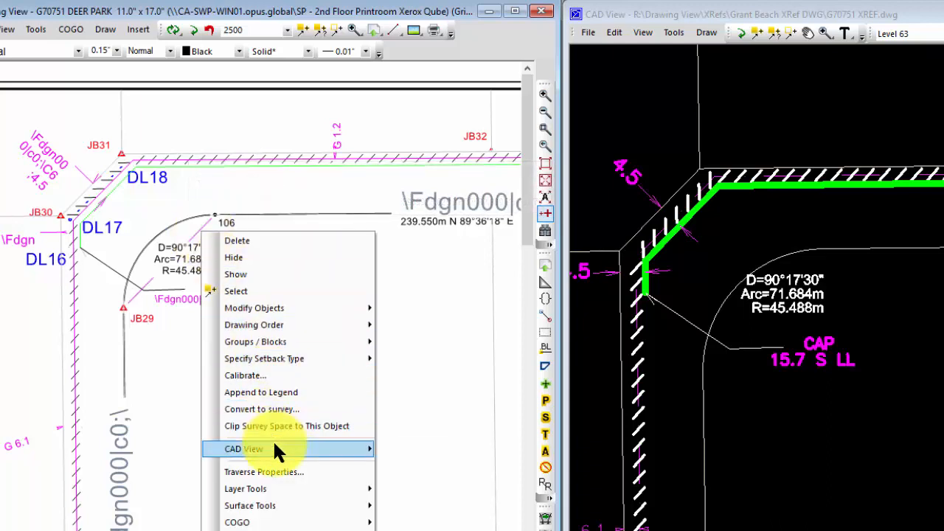
{"action": "mouse_move", "coordinate": [274, 444]}
{"action": "left_click", "coordinate": [422, 446]}
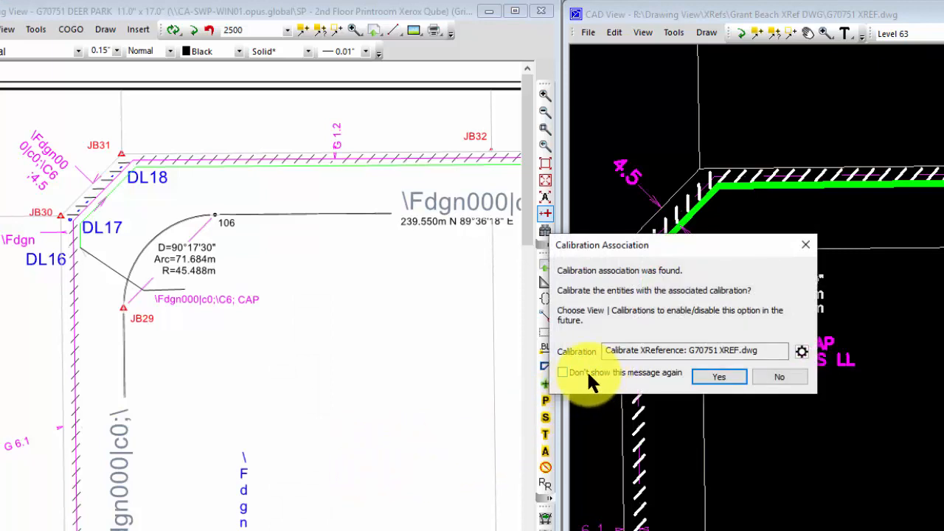
{"action": "left_click", "coordinate": [718, 375]}
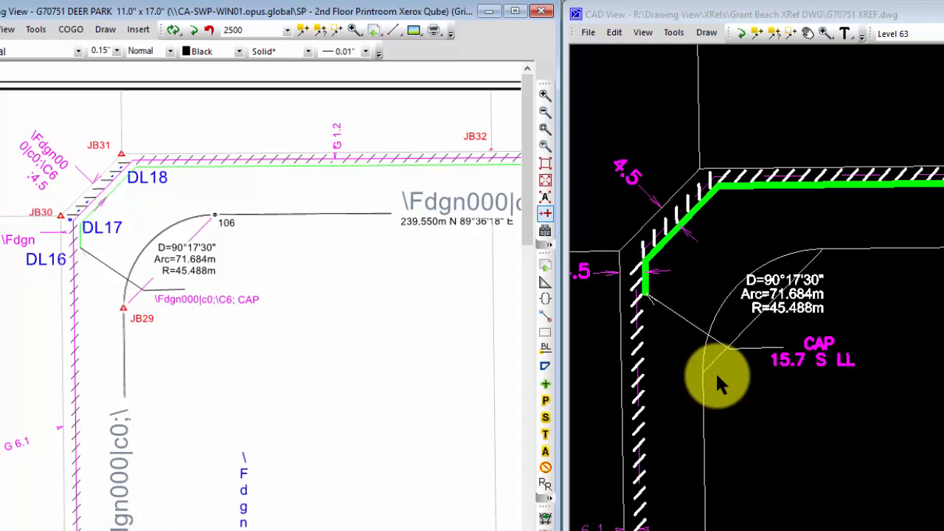
Send the same JB29 to 106 line to CAD View again, declining the associated calibration.
{"action": "right_click", "coordinate": [206, 233]}
{"action": "mouse_move", "coordinate": [277, 443]}
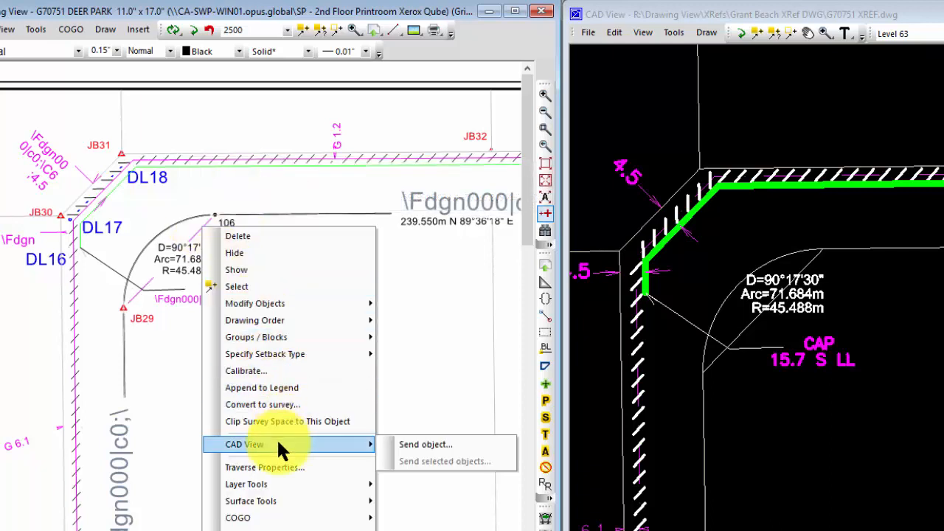
{"action": "left_click", "coordinate": [414, 444]}
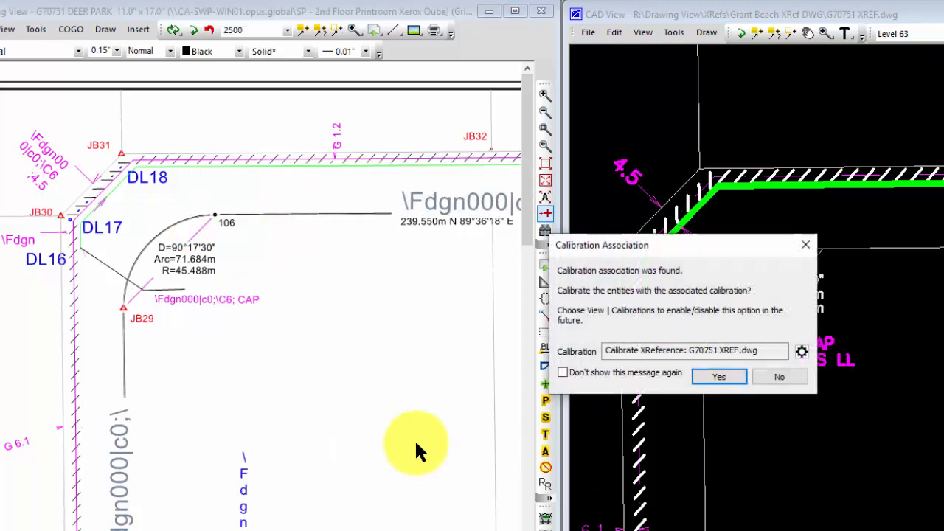
{"action": "left_click", "coordinate": [778, 376]}
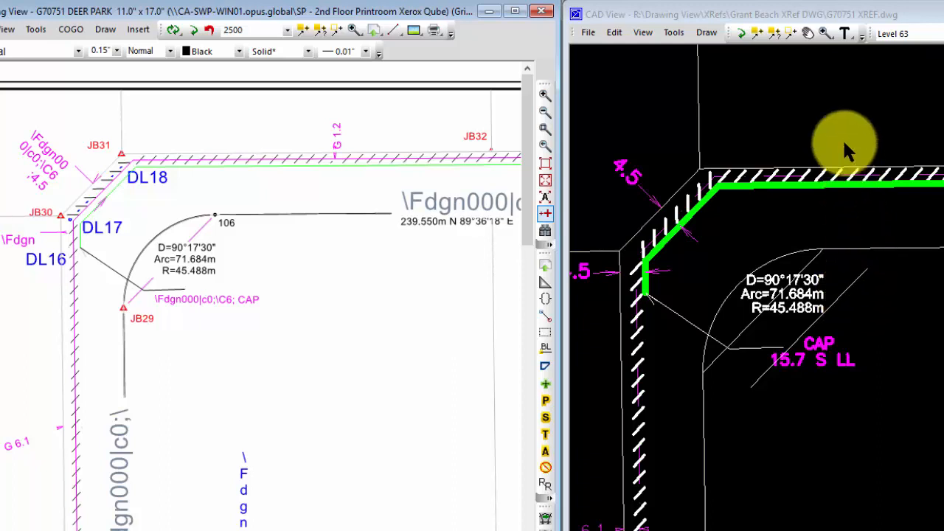
Delete the transferred curve label texts and both diagonal lines near the curve from the CAD View.
{"action": "left_click", "coordinate": [752, 30]}
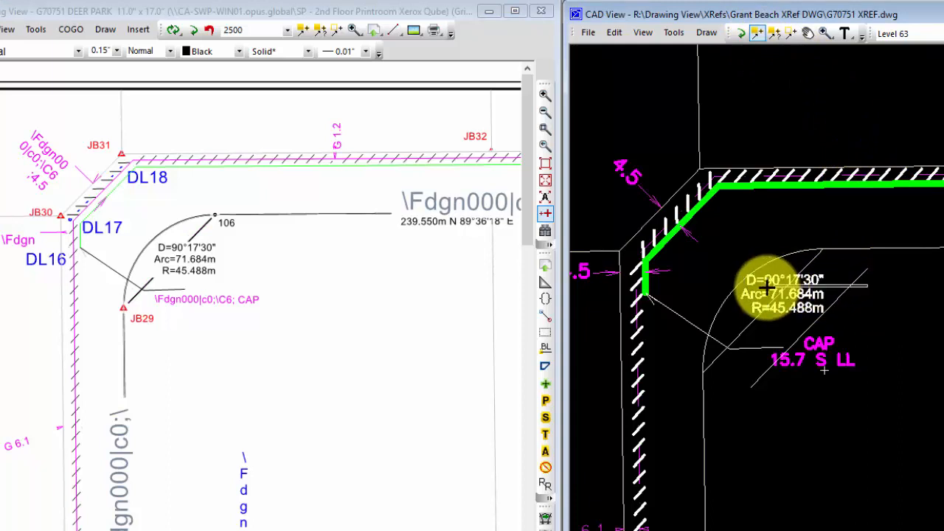
{"action": "left_click", "coordinate": [750, 306]}
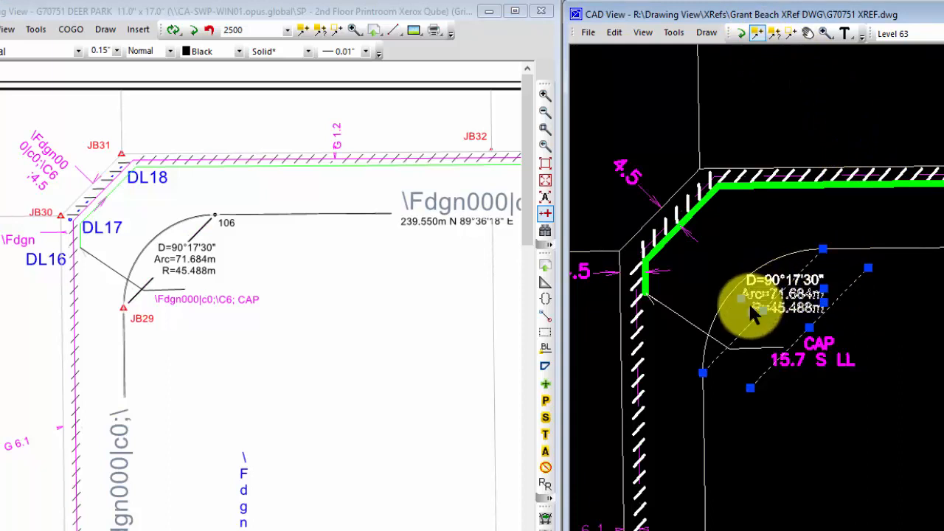
{"action": "right_click", "coordinate": [751, 318]}
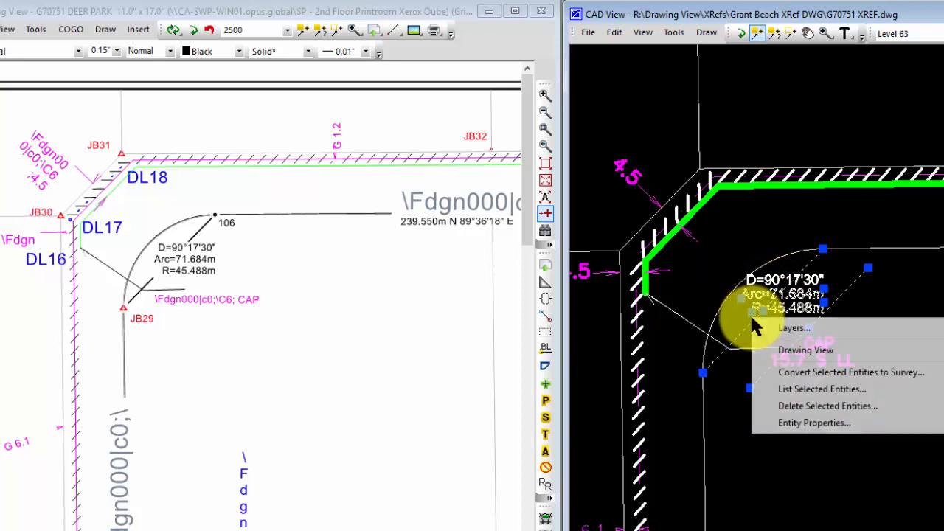
{"action": "left_click", "coordinate": [809, 404]}
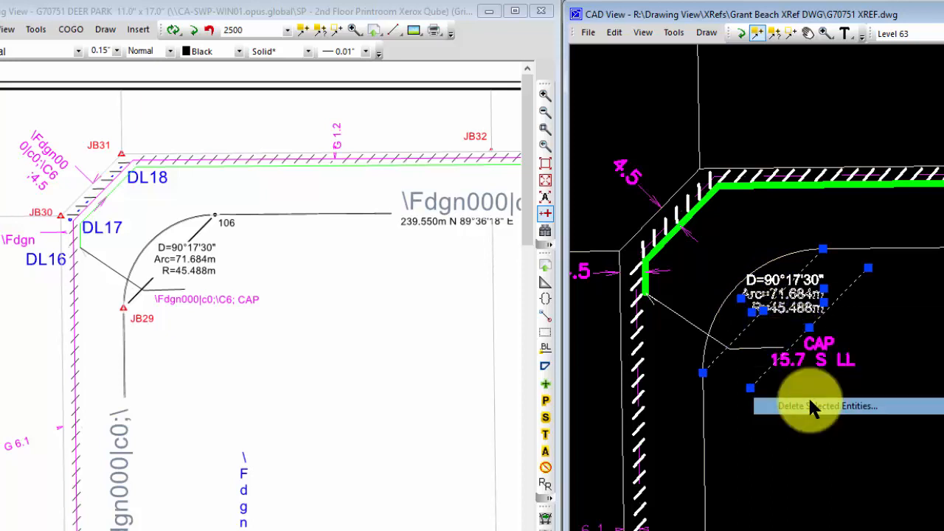
{"action": "left_click", "coordinate": [643, 356]}
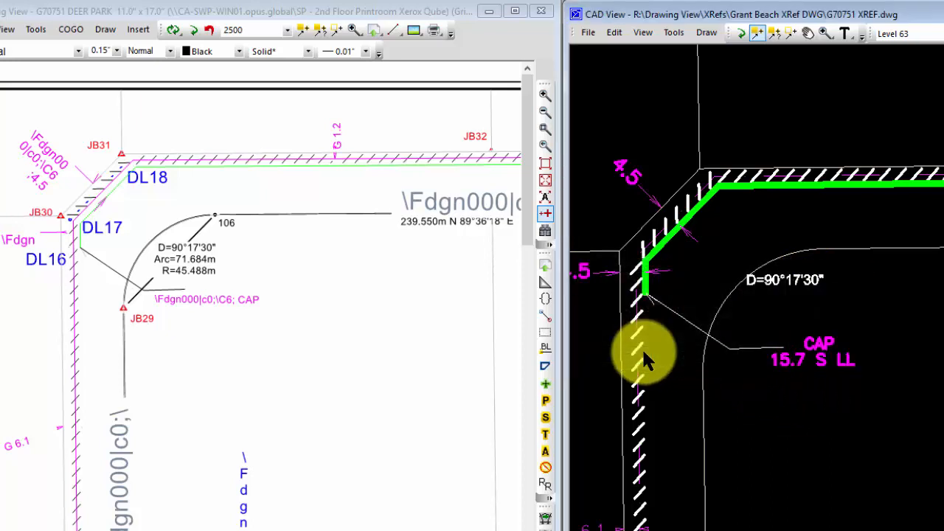
{"action": "left_click", "coordinate": [803, 282]}
{"action": "right_click", "coordinate": [803, 282]}
{"action": "left_click", "coordinate": [841, 368]}
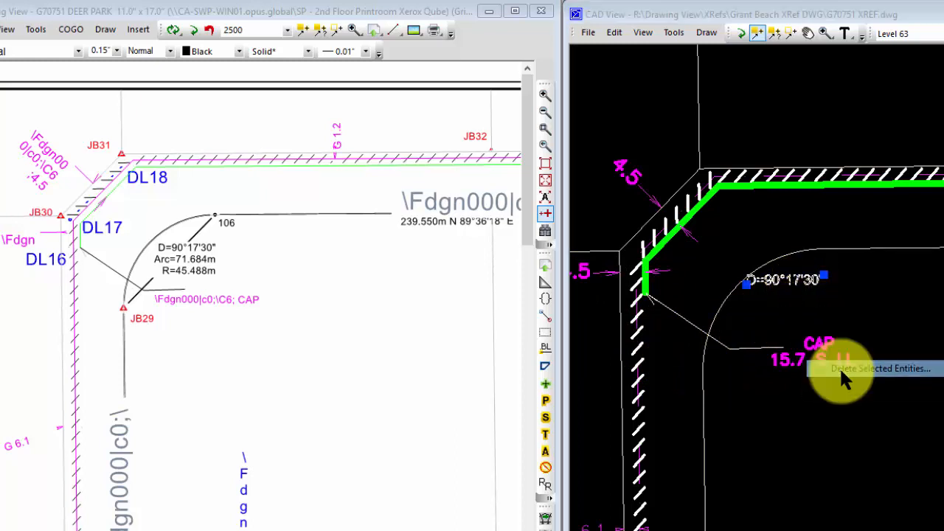
{"action": "left_click", "coordinate": [641, 355]}
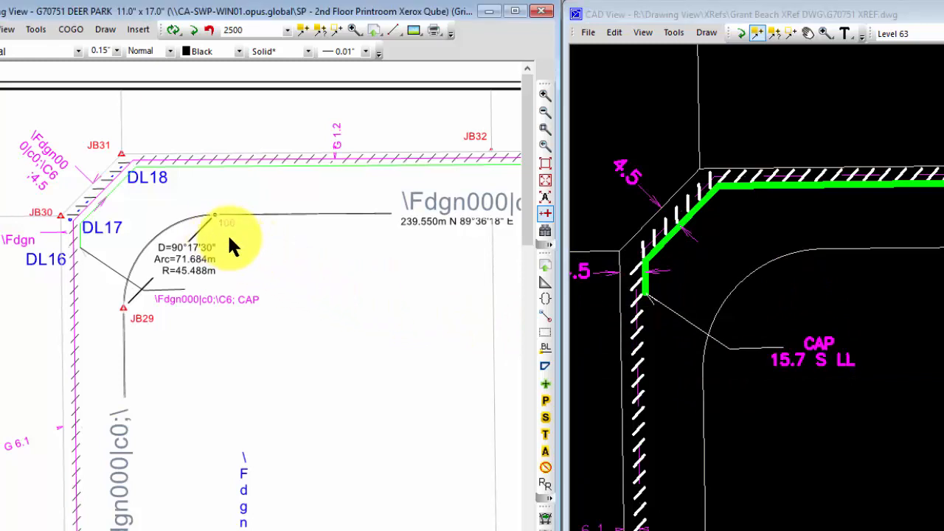
Send the JB29 to 106 line and the curve label to CAD View with the associated calibration, suppressing future calibration prompts.
{"action": "right_click", "coordinate": [200, 231]}
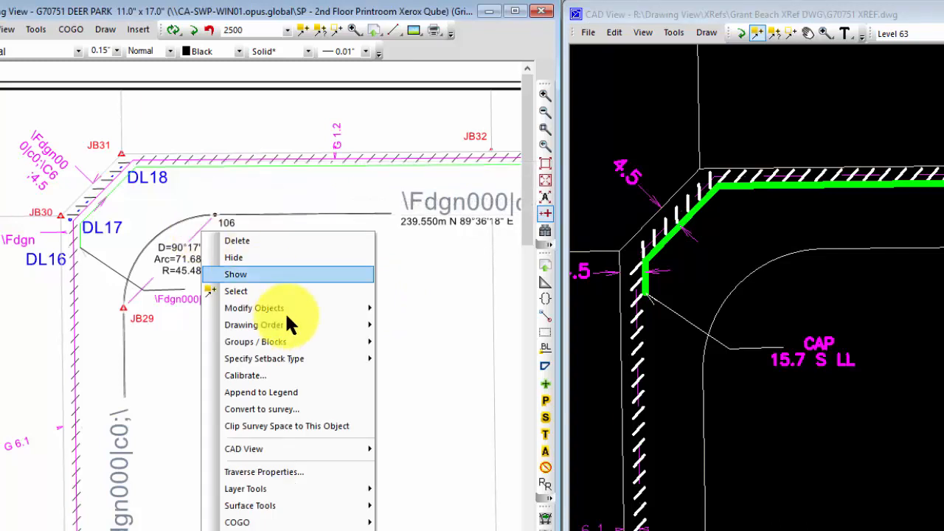
{"action": "mouse_move", "coordinate": [280, 447]}
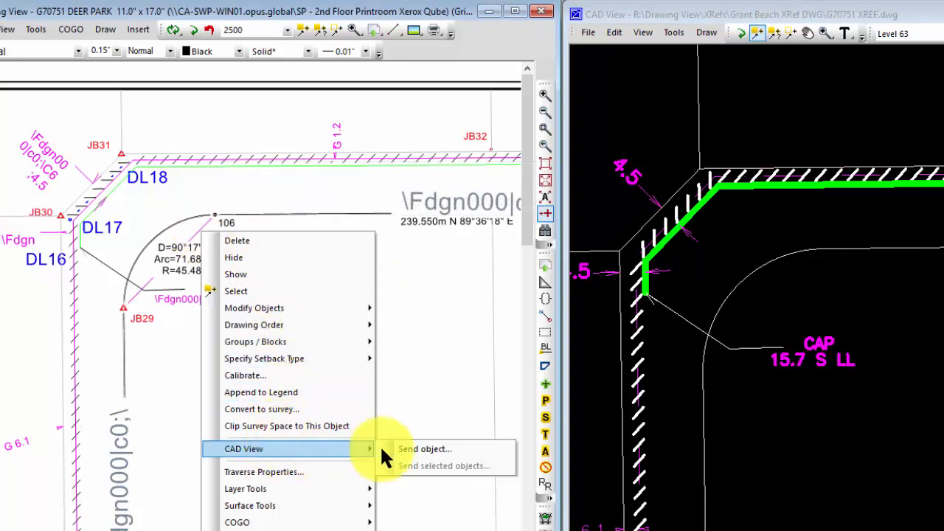
{"action": "left_click", "coordinate": [429, 446]}
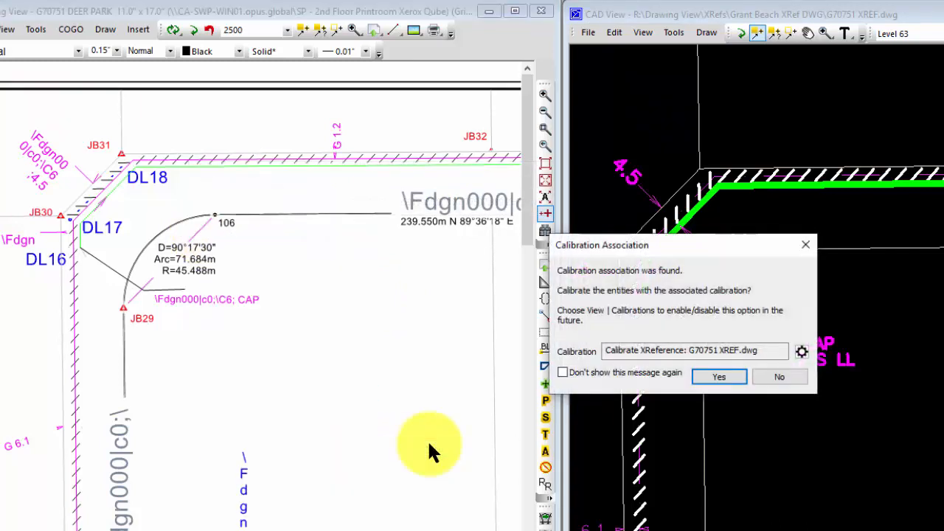
{"action": "left_click", "coordinate": [575, 373]}
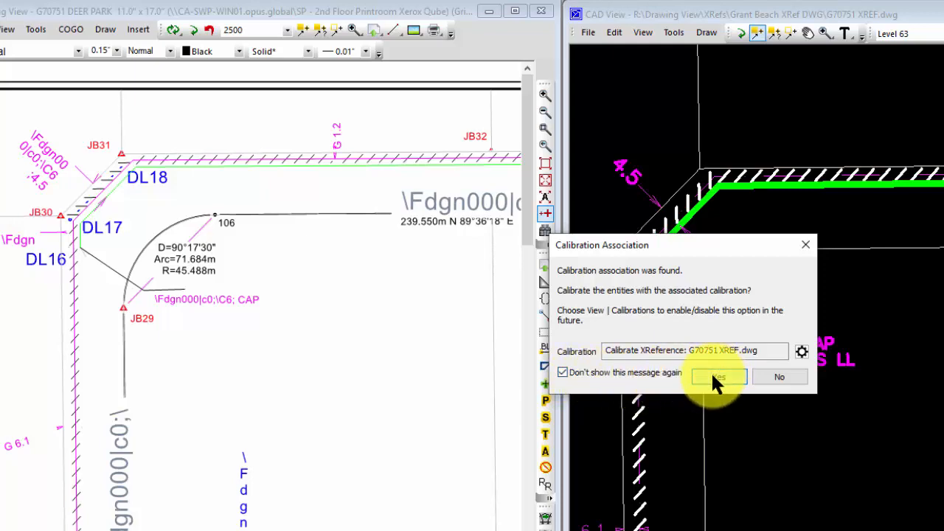
{"action": "left_click", "coordinate": [712, 375]}
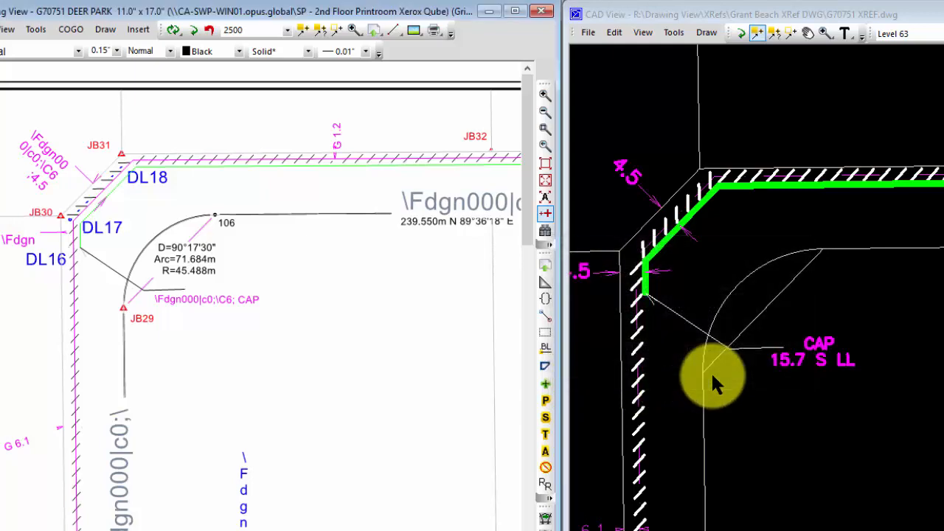
{"action": "right_click", "coordinate": [212, 269]}
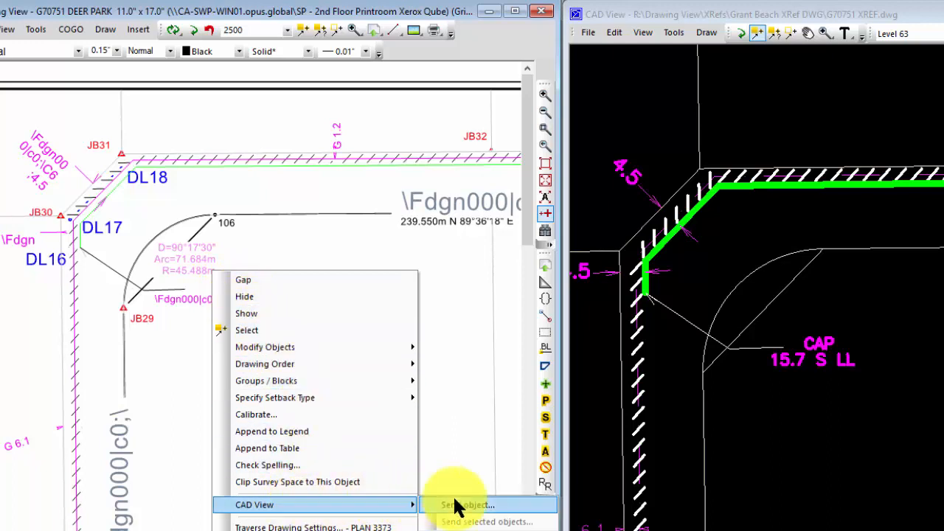
{"action": "left_click", "coordinate": [447, 505]}
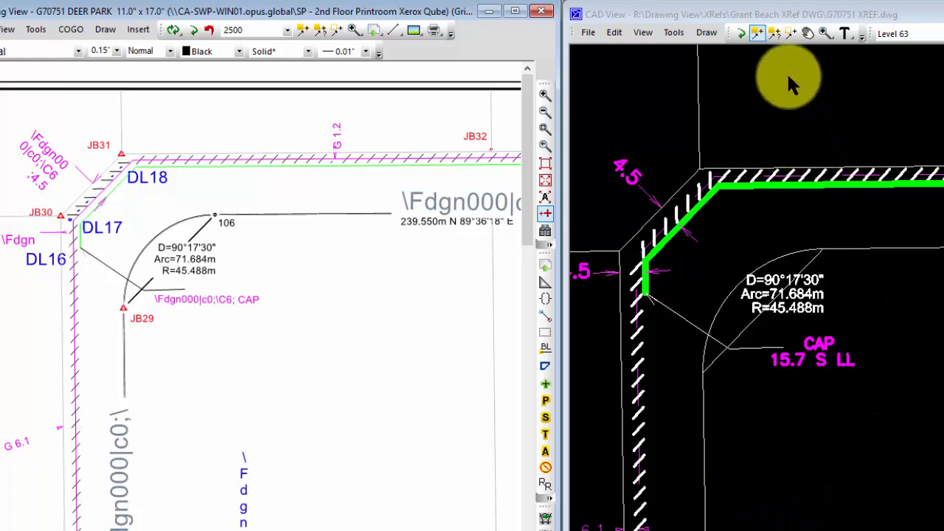
Draw a large circle in the CAD View inside the curved corner, overlapping the curve label.
{"action": "left_click", "coordinate": [756, 35]}
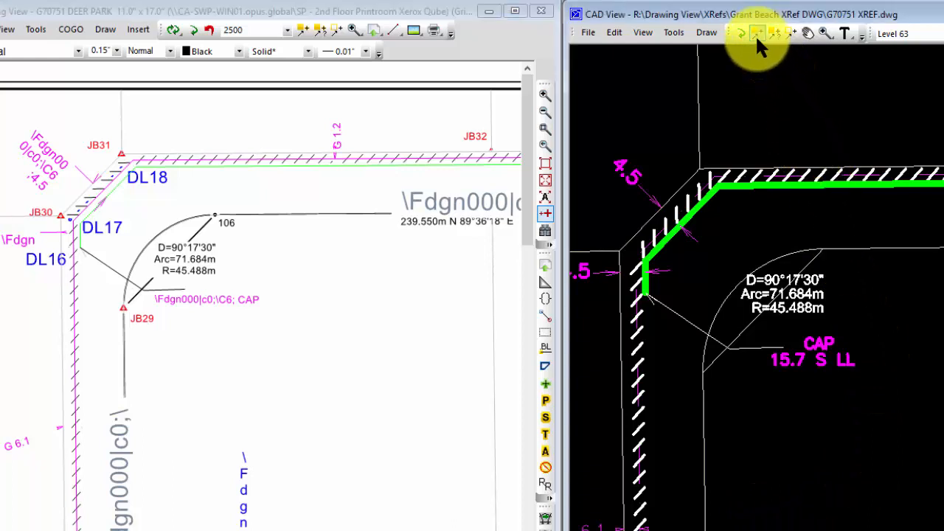
{"action": "left_click", "coordinate": [845, 34]}
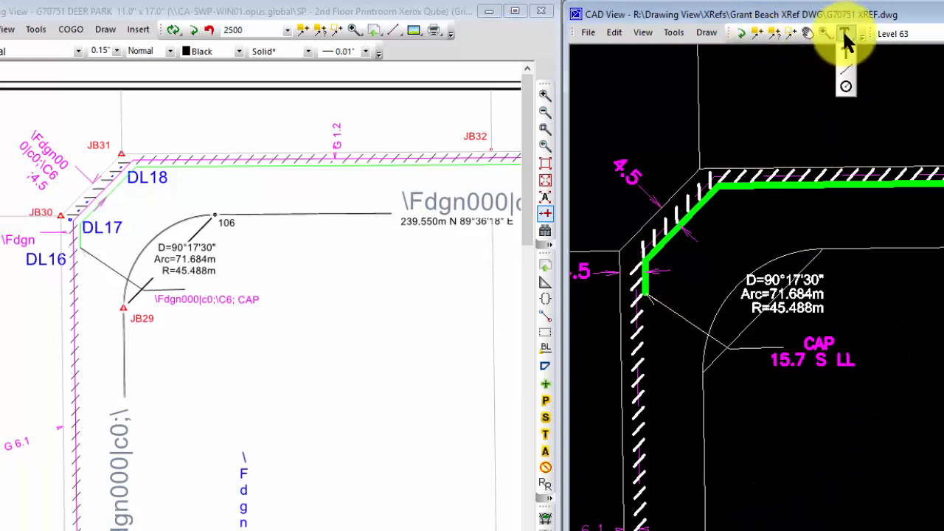
{"action": "left_click", "coordinate": [845, 84]}
{"action": "left_click", "coordinate": [889, 417]}
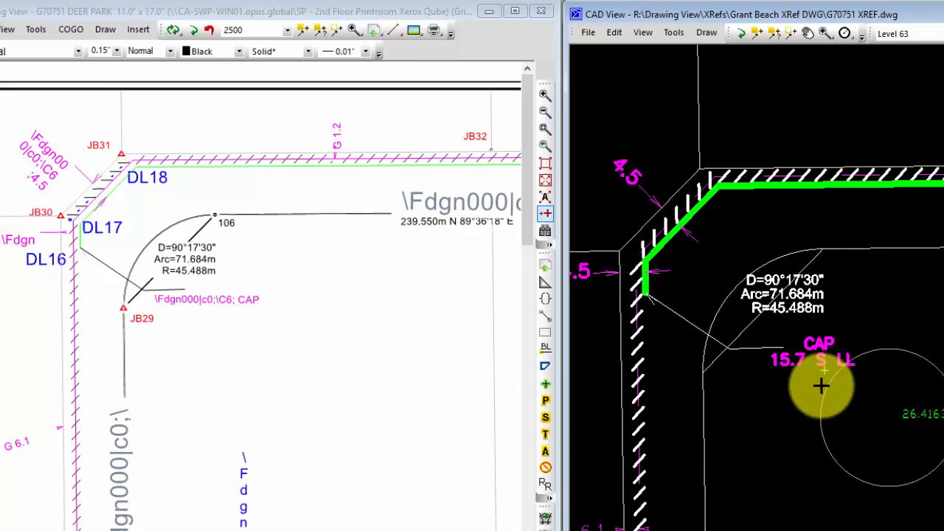
{"action": "left_click", "coordinate": [754, 333]}
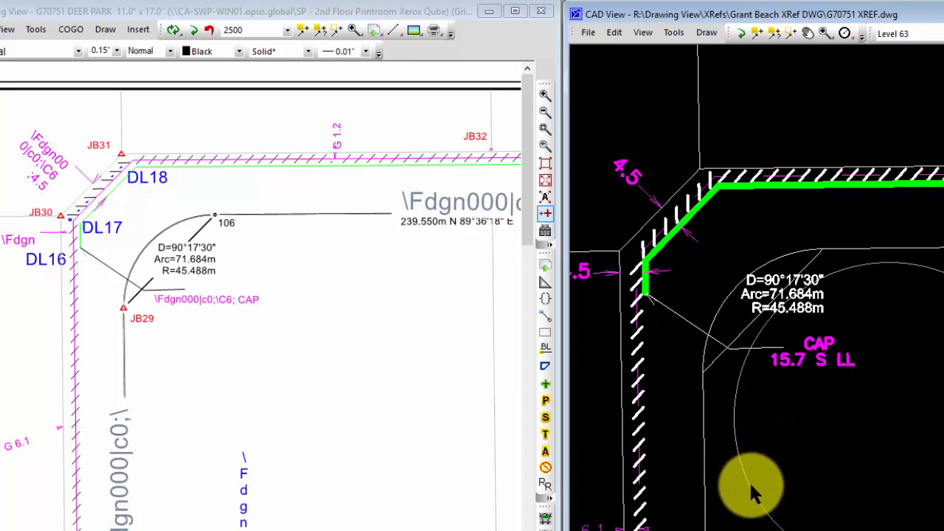
Send the circle from CAD View to the Drawing View as a selected entity.
{"action": "left_click", "coordinate": [757, 33]}
{"action": "left_click", "coordinate": [734, 428]}
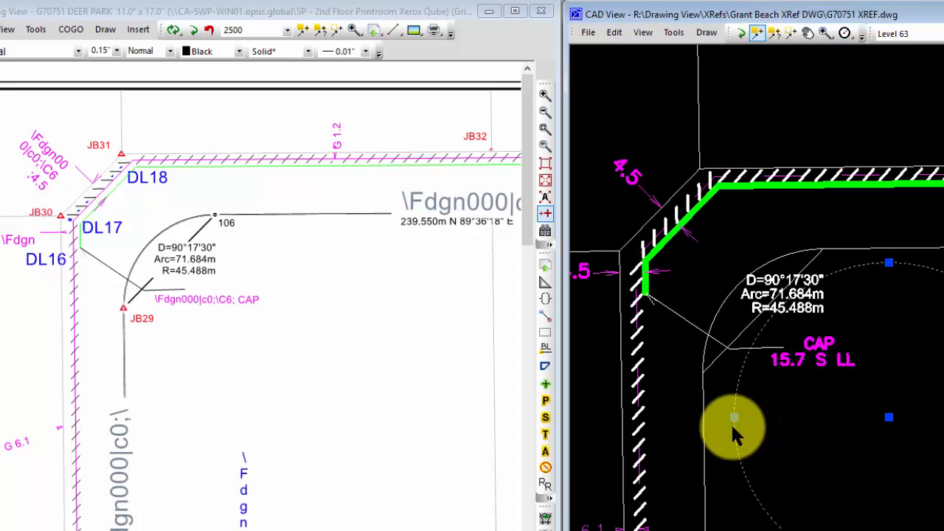
{"action": "right_click", "coordinate": [732, 425]}
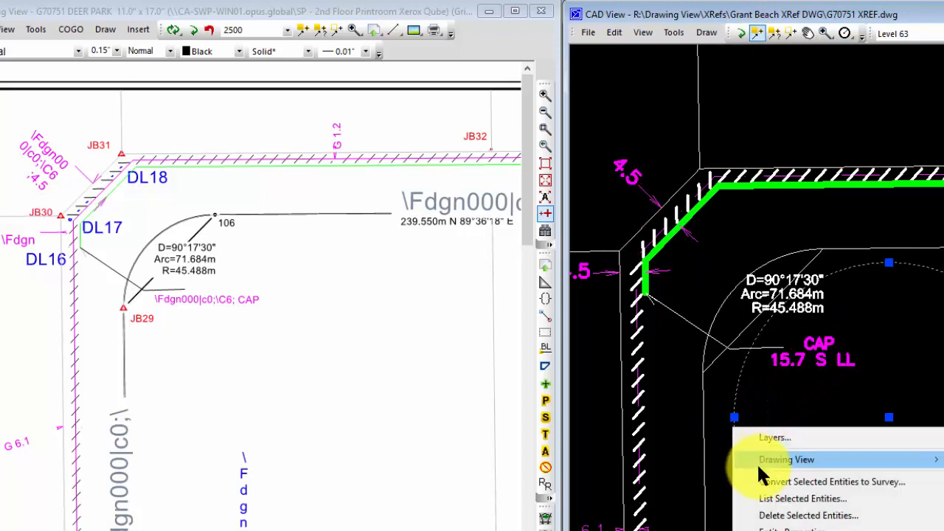
{"action": "mouse_move", "coordinate": [772, 459]}
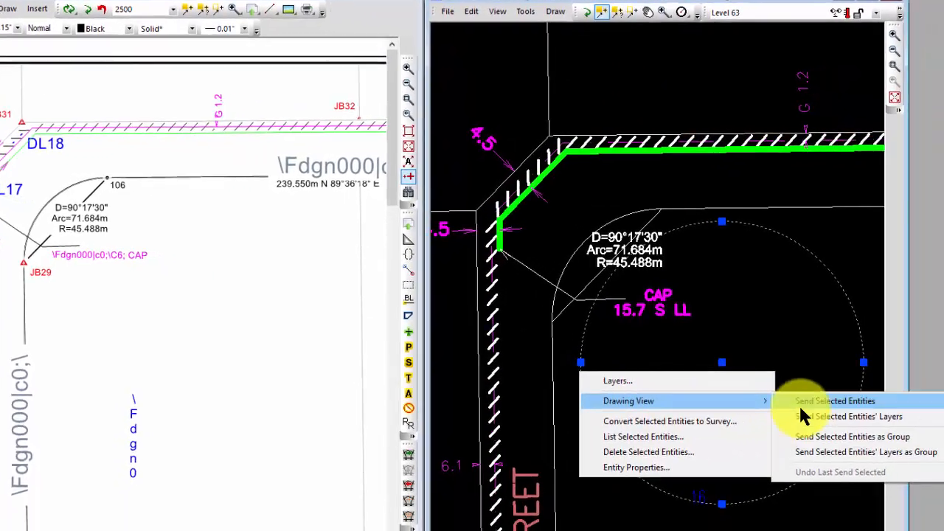
{"action": "left_click", "coordinate": [809, 402]}
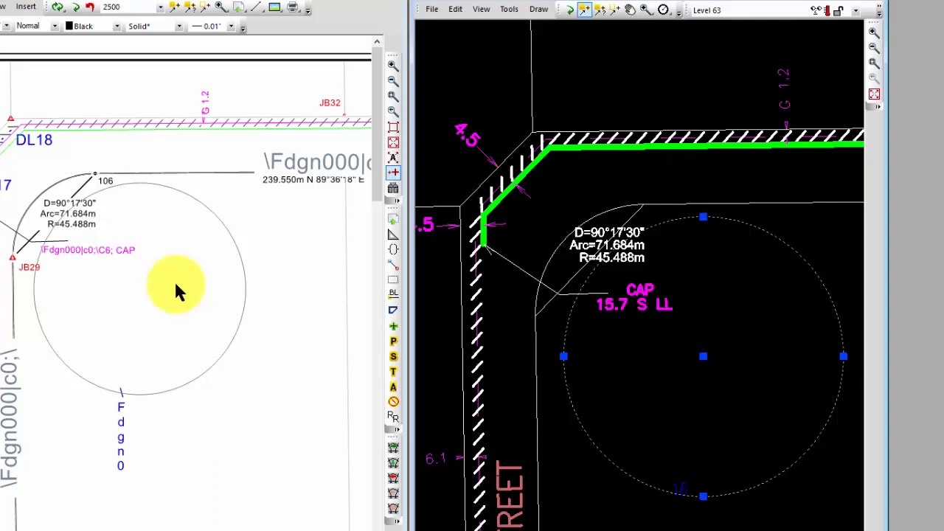
Open CAD View's calibration associations and decline the associated calibration for G70751 XREF.dwg.
{"action": "left_click", "coordinate": [481, 8]}
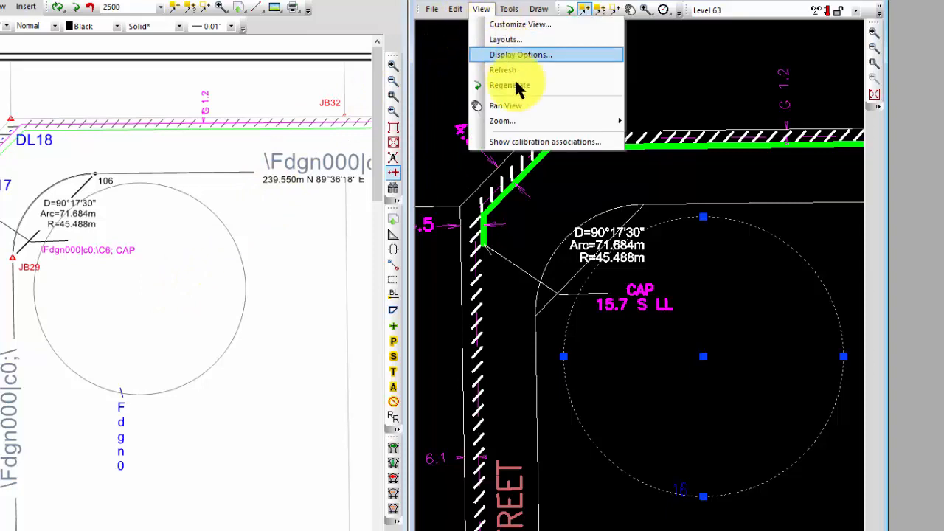
{"action": "left_click", "coordinate": [516, 141]}
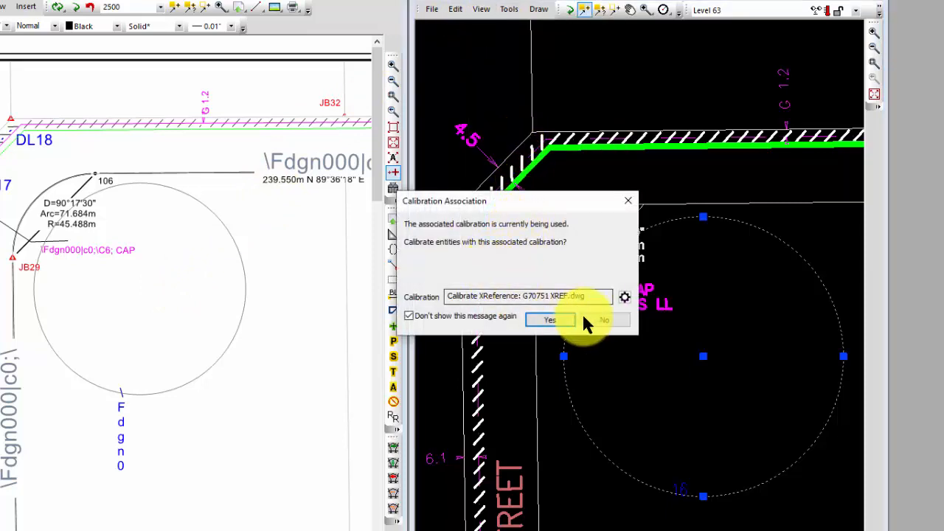
{"action": "left_click", "coordinate": [610, 318]}
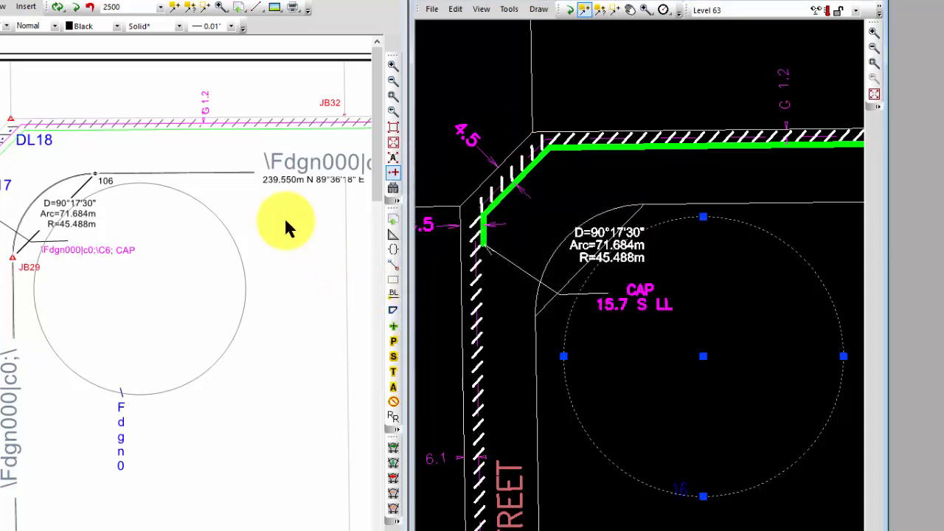